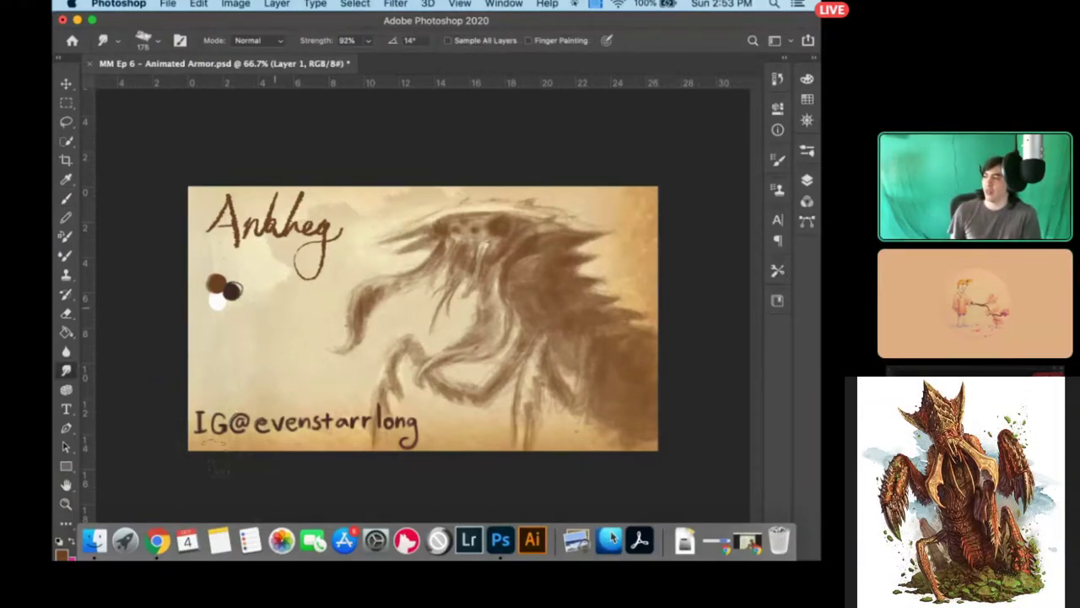
Step: Erase lightly over the lower-right leg, left tentacle and leg strokes, and the brown body shading
{"action": "key", "text": "e"}
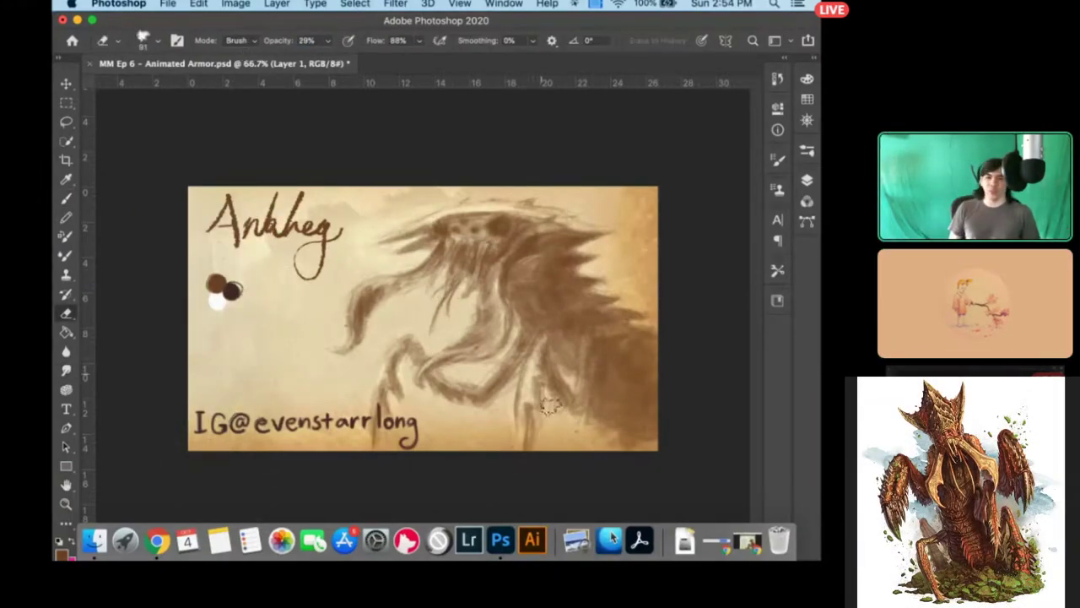
{"action": "left_click_drag", "start_coordinate": [547, 405], "coordinate": [534, 363]}
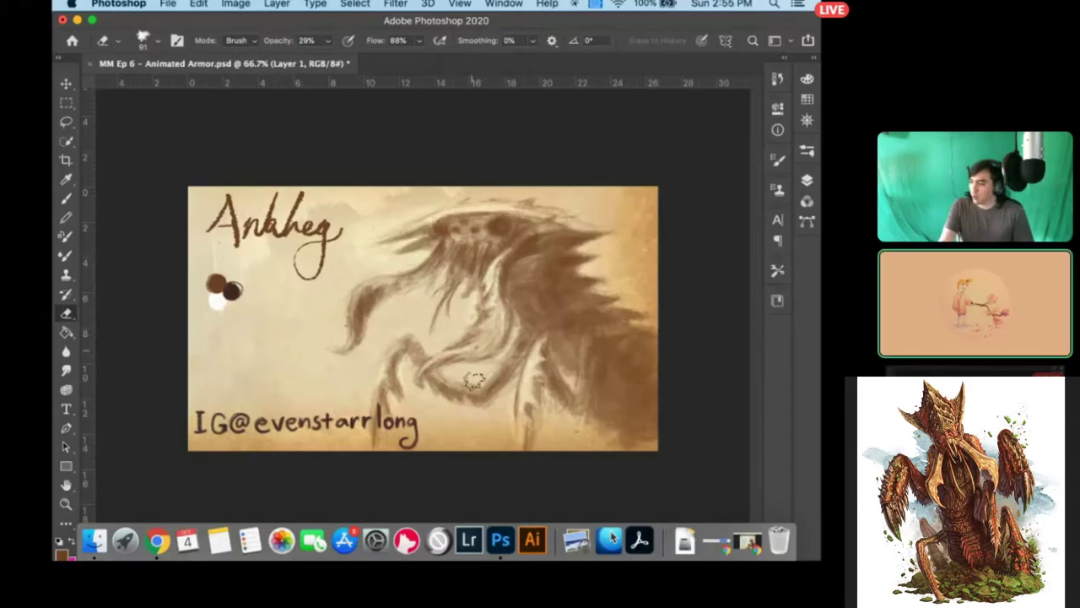
{"action": "mouse_move", "coordinate": [422, 271]}
{"action": "left_mouse_down"}
{"action": "mouse_move", "coordinate": [371, 308]}
{"action": "mouse_move", "coordinate": [361, 343]}
{"action": "left_mouse_up"}
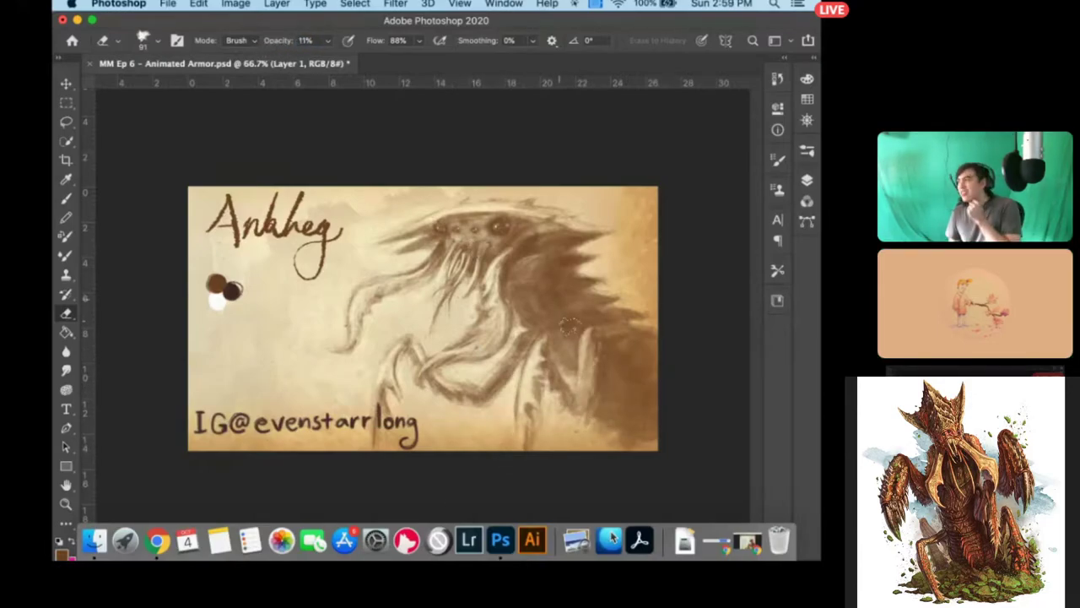
{"action": "left_click_drag", "start_coordinate": [528, 299], "coordinate": [544, 329]}
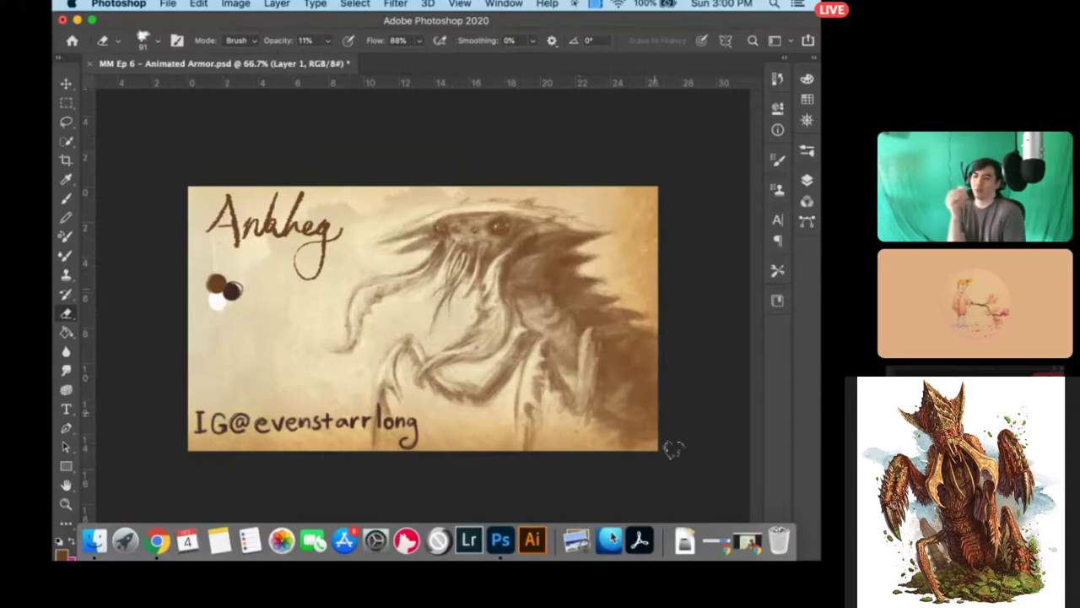
Step: Smudge the paint, then lighten part of the creature's lower leg with the Eraser
{"action": "left_click", "coordinate": [66, 370]}
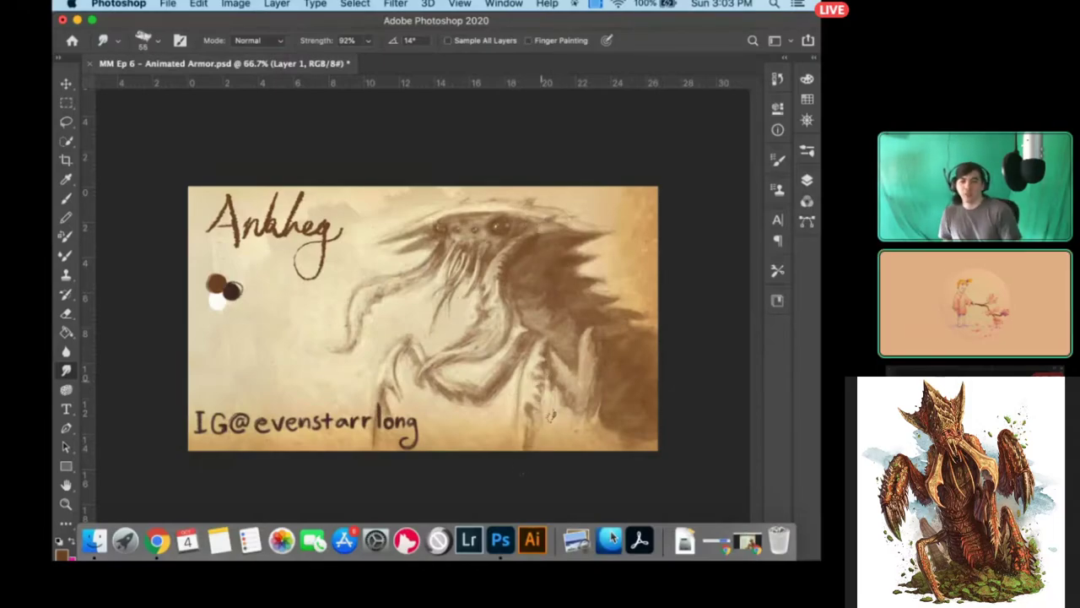
{"action": "left_click", "coordinate": [66, 197]}
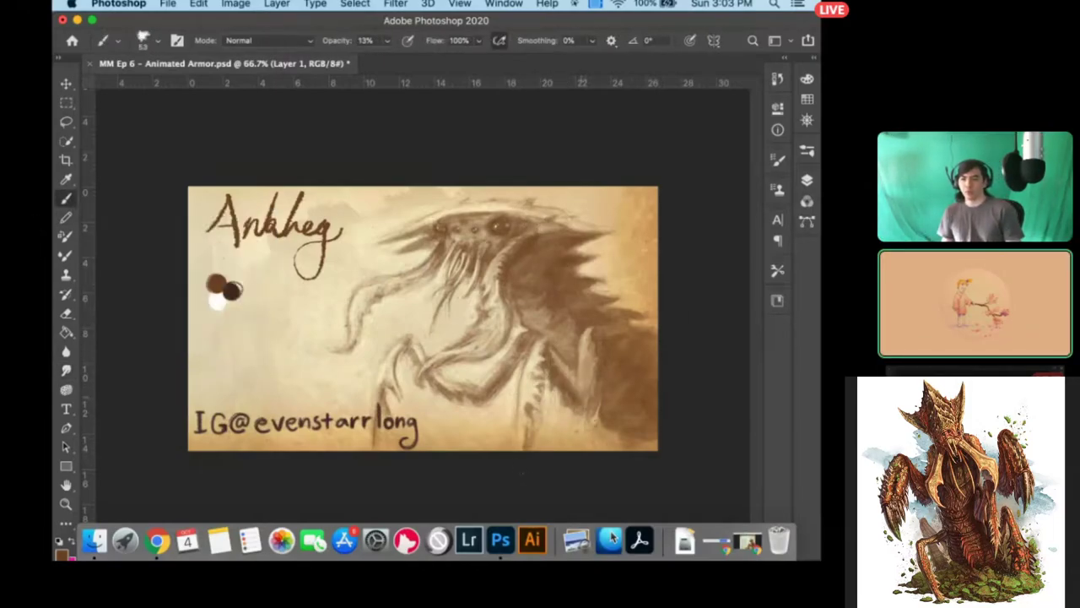
{"action": "key", "text": "e"}
{"action": "left_click_drag", "start_coordinate": [544, 350], "coordinate": [567, 381]}
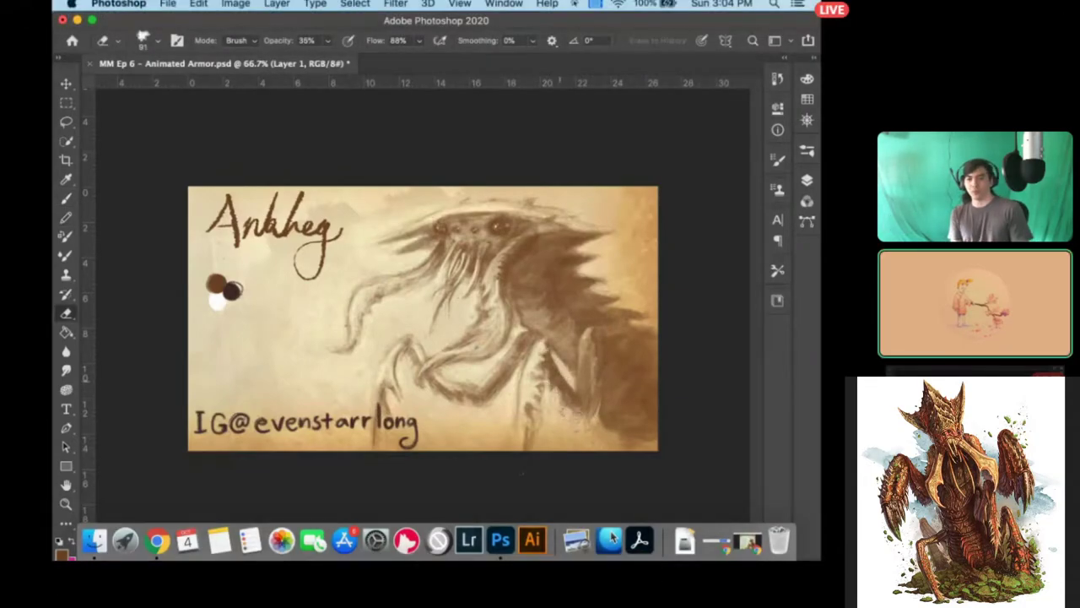
{"action": "key", "text": "r"}
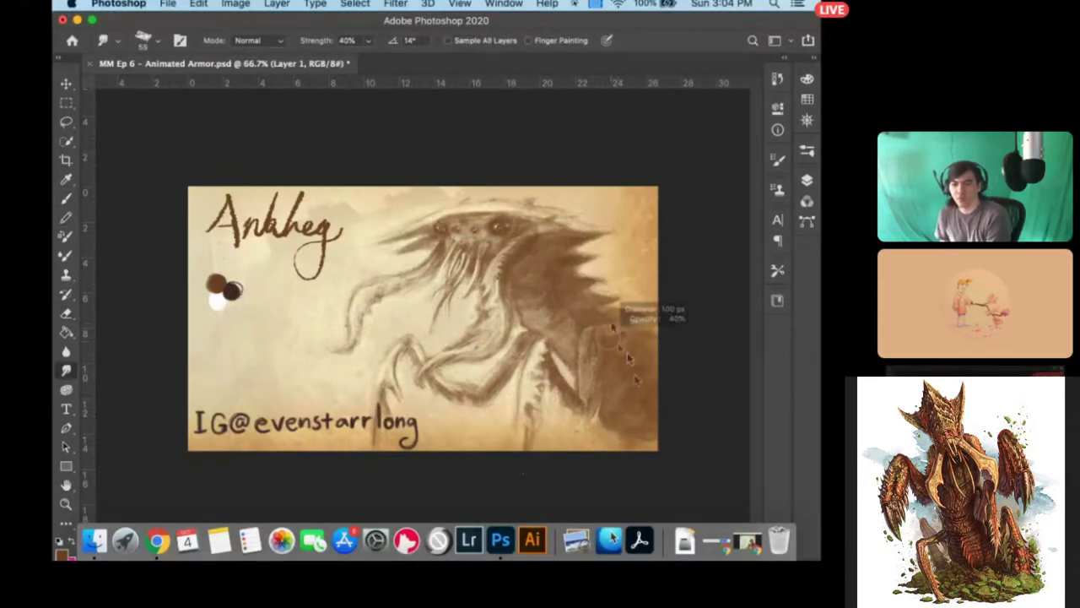
{"action": "key", "text": "b"}
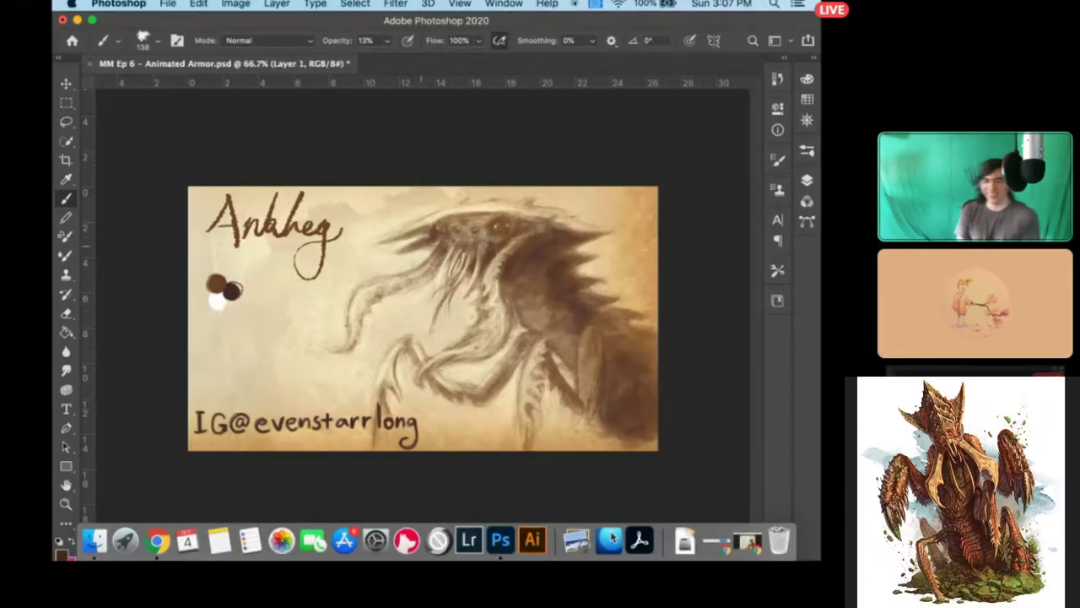
{"action": "scroll", "coordinate": [422, 239], "scroll_direction": "up", "scroll_amount": 5}
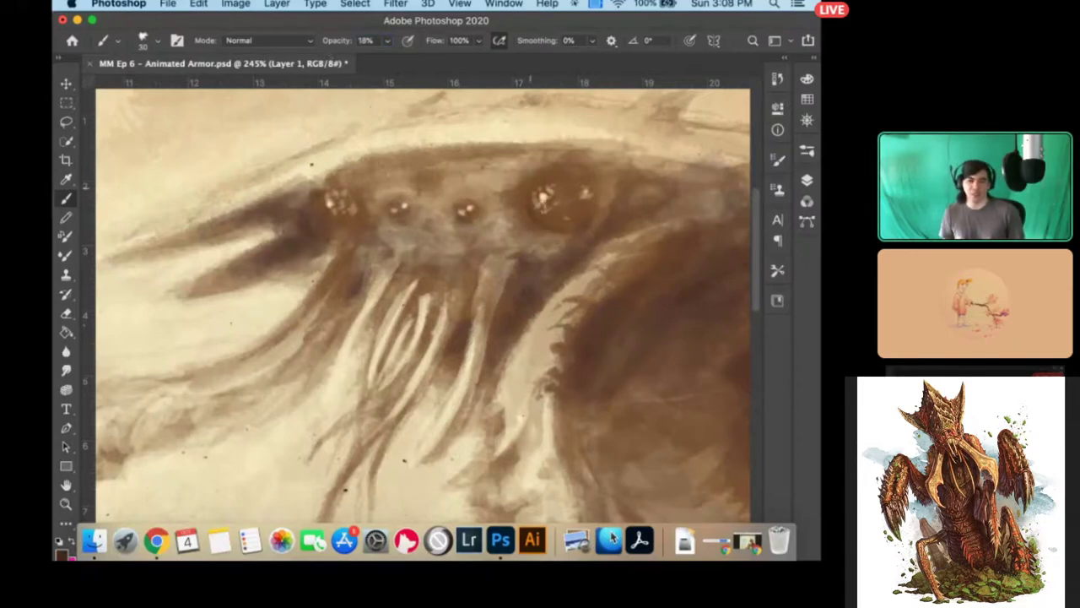
Step: Darken the area above the right eye and the strokes along the mouth tentacles
{"action": "left_click_drag", "start_coordinate": [506, 173], "coordinate": [620, 156]}
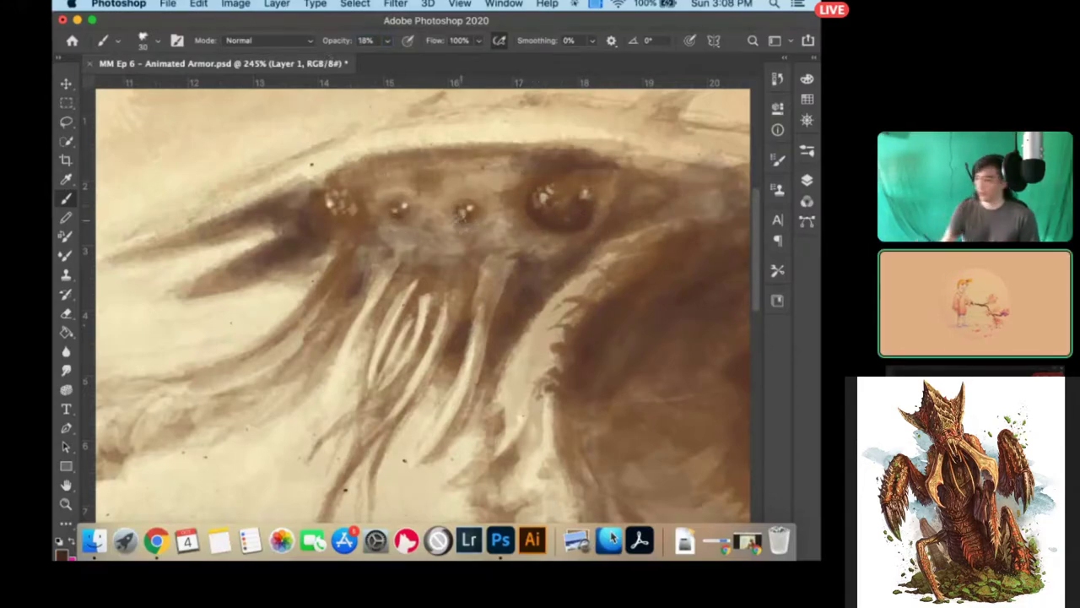
{"action": "left_click_drag", "start_coordinate": [498, 265], "coordinate": [481, 359]}
{"action": "left_click_drag", "start_coordinate": [422, 304], "coordinate": [371, 498]}
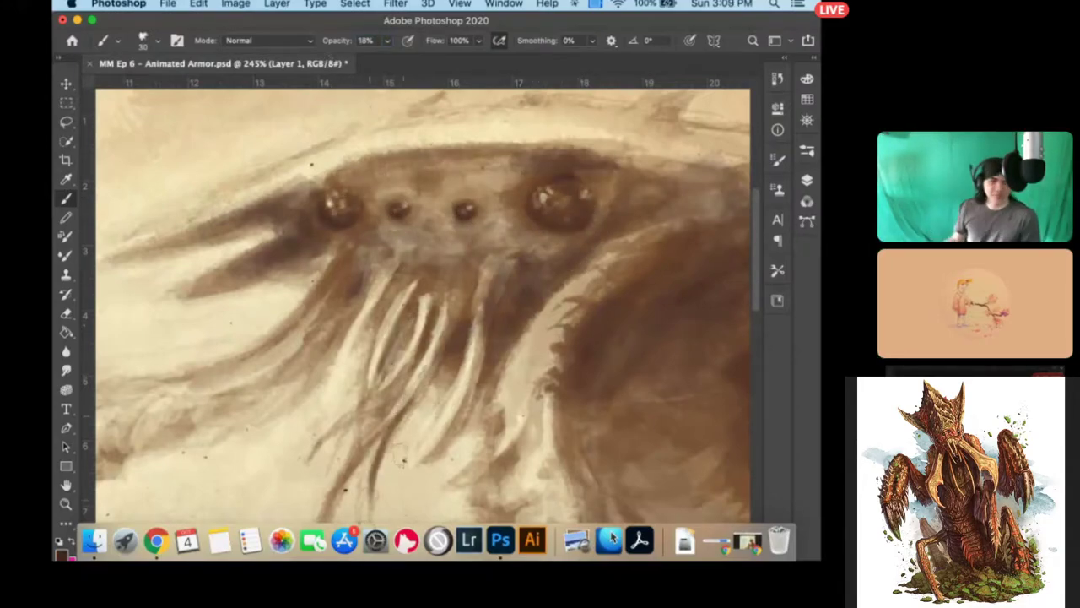
{"action": "left_click_drag", "start_coordinate": [363, 320], "coordinate": [338, 413]}
{"action": "left_click_drag", "start_coordinate": [481, 338], "coordinate": [418, 460]}
Step: Set the eraser opacity to 11%, add a dark stroke between the eyes, and fit the card in view
{"action": "key", "text": "e"}
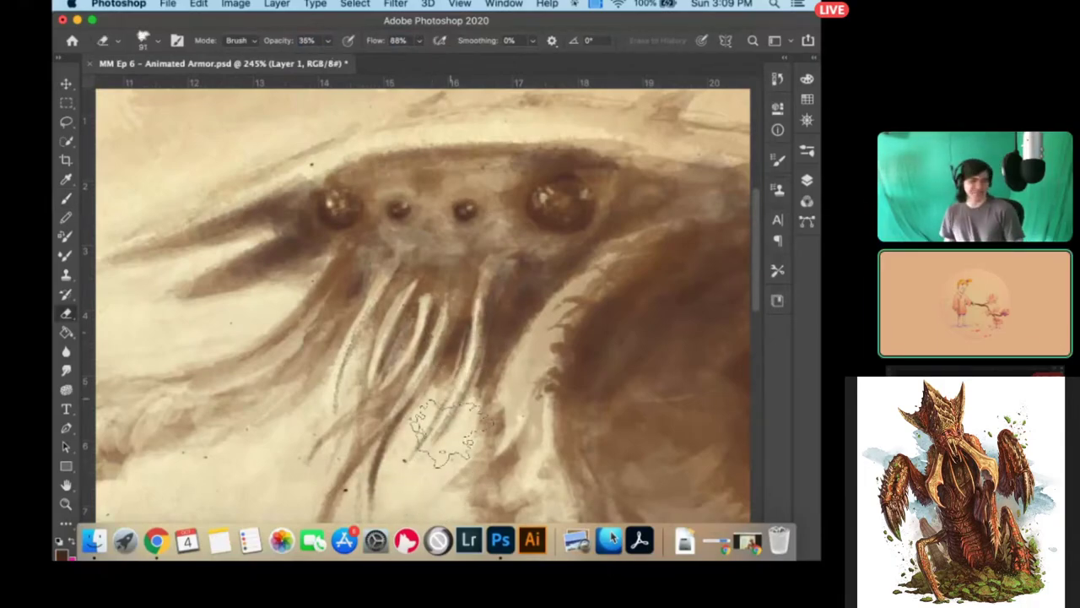
{"action": "key", "text": "1"}
{"action": "key", "text": "1"}
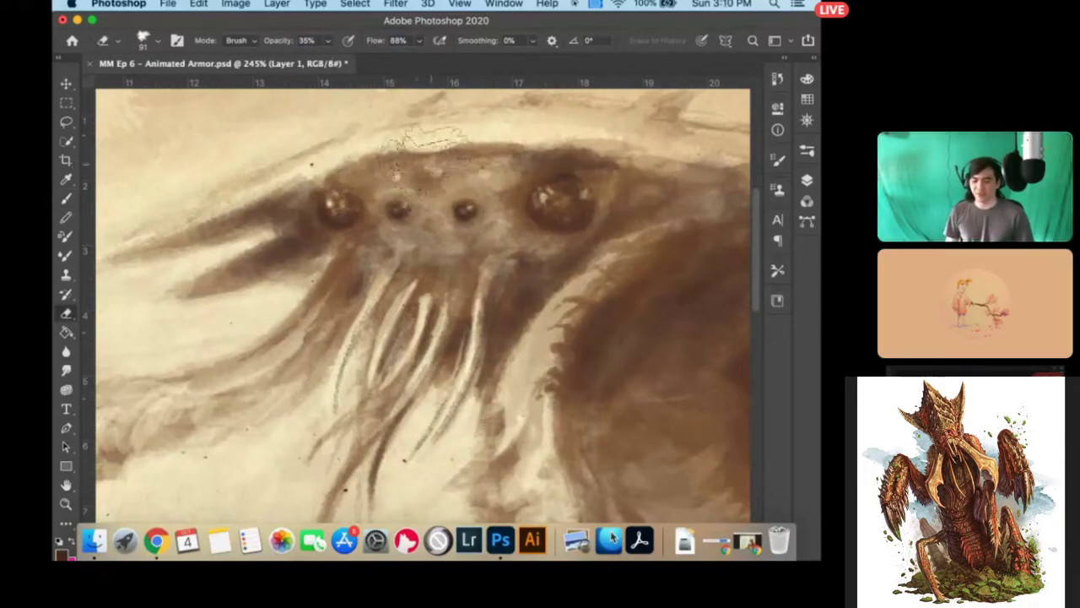
{"action": "key", "text": "b"}
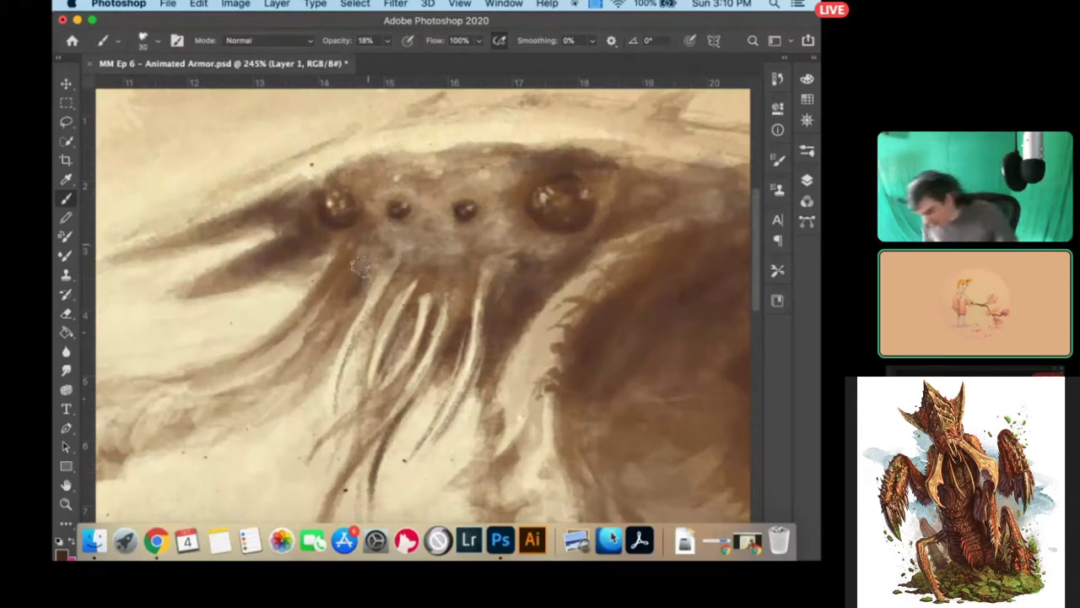
{"action": "mouse_move", "coordinate": [426, 230]}
{"action": "left_mouse_down"}
{"action": "mouse_move", "coordinate": [429, 258]}
{"action": "mouse_move", "coordinate": [380, 371]}
{"action": "left_mouse_up"}
{"action": "key", "text": "ctrl+0"}
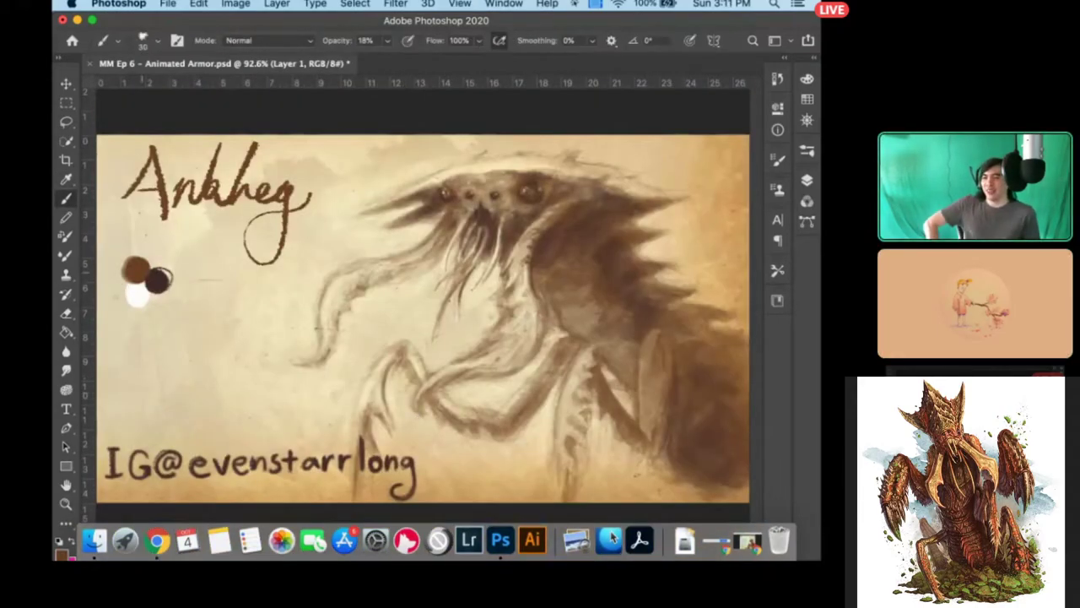
Step: Add faint dark marks on the face and darken the left tentacle's edge
{"action": "left_click_drag", "start_coordinate": [454, 218], "coordinate": [456, 280]}
{"action": "left_click_drag", "start_coordinate": [518, 228], "coordinate": [520, 296]}
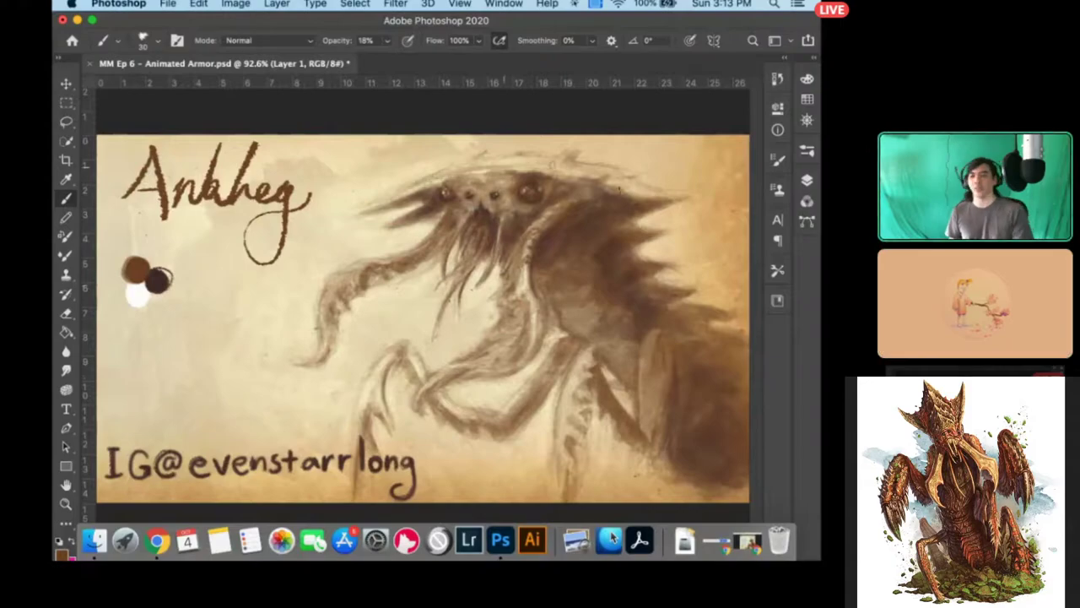
{"action": "key", "text": "e"}
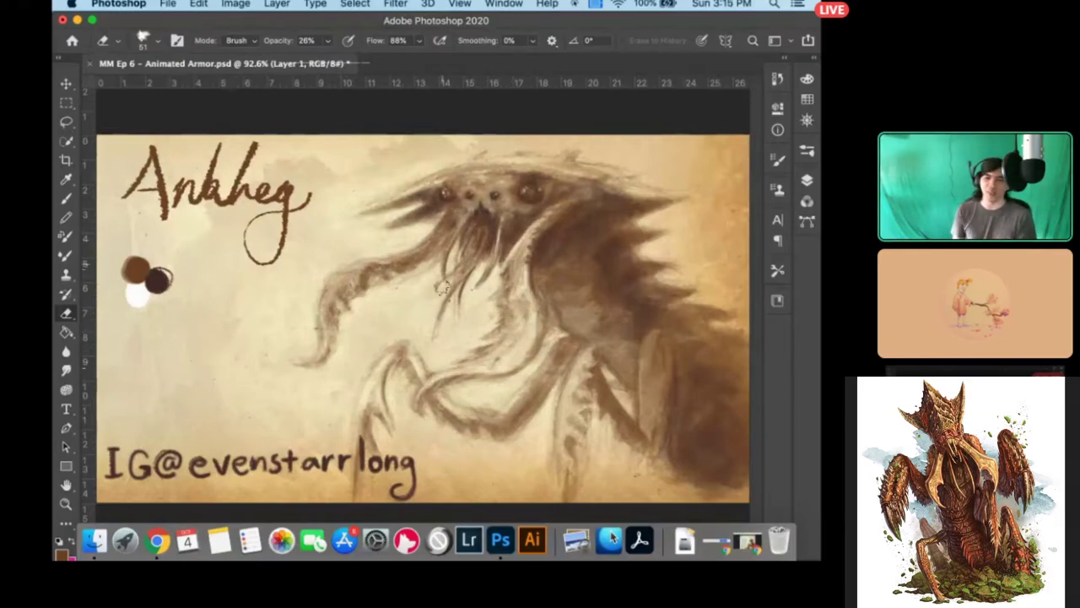
{"action": "key", "text": "b"}
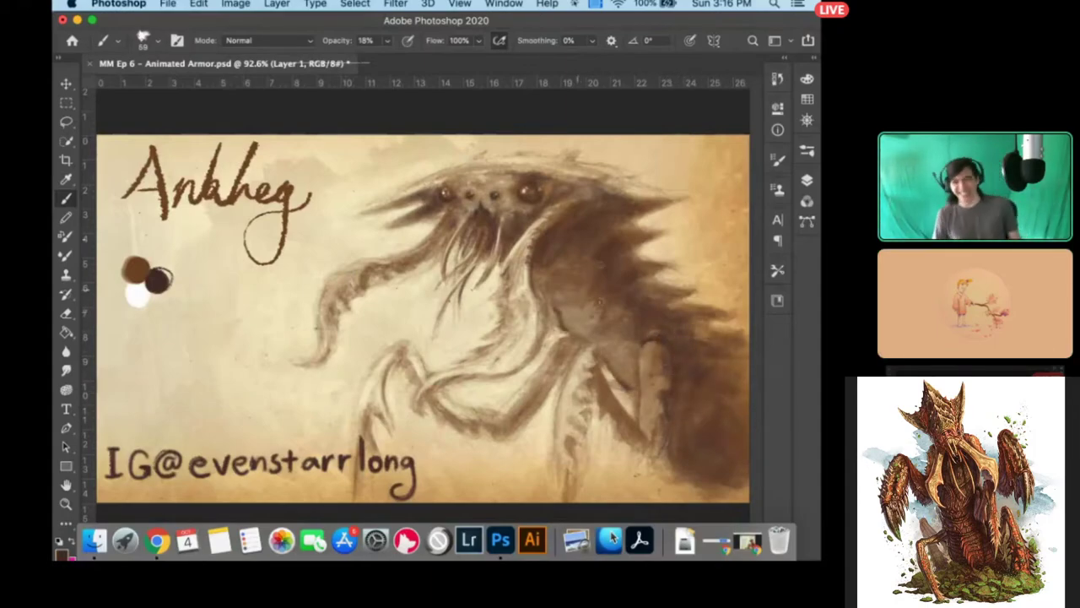
{"action": "left_click_drag", "start_coordinate": [323, 301], "coordinate": [328, 319]}
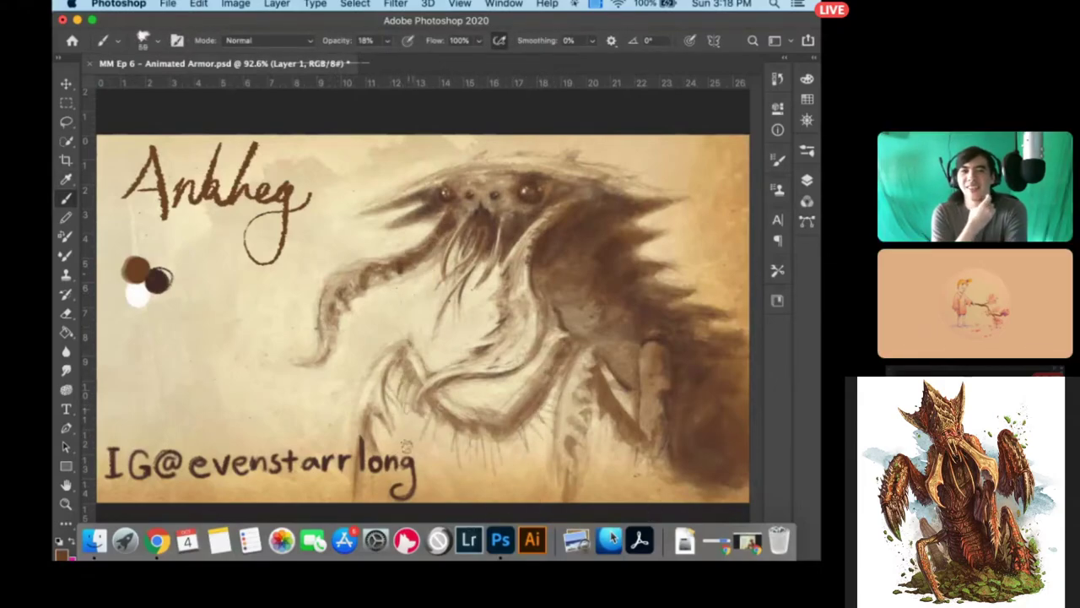
{"action": "key", "text": "e"}
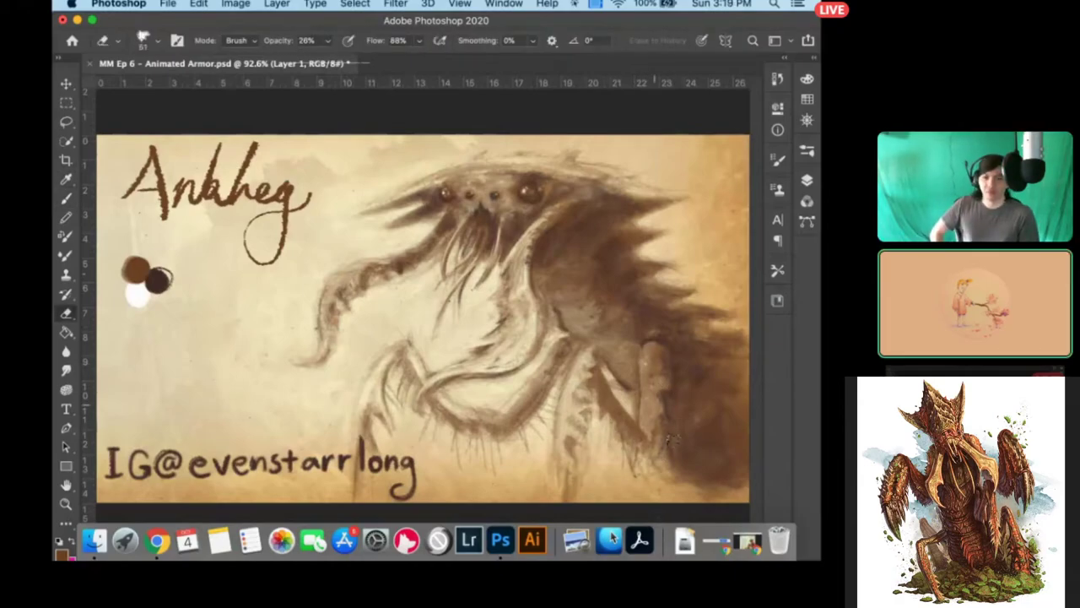
{"action": "key", "text": "b"}
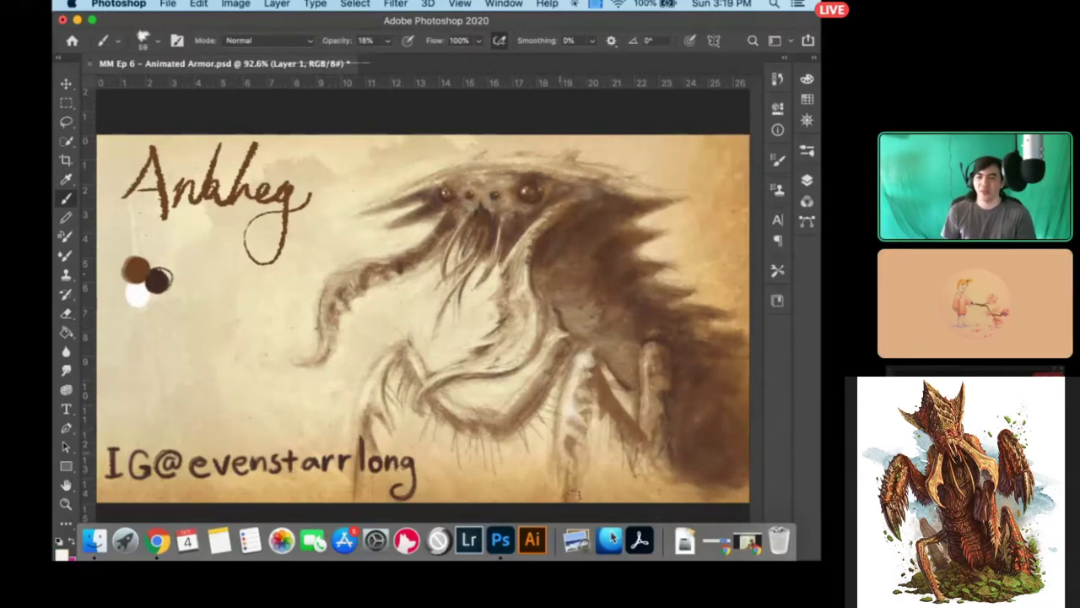
Step: Paint a pale highlight down the creature's chest and smudge it
{"action": "left_click_drag", "start_coordinate": [528, 272], "coordinate": [478, 367]}
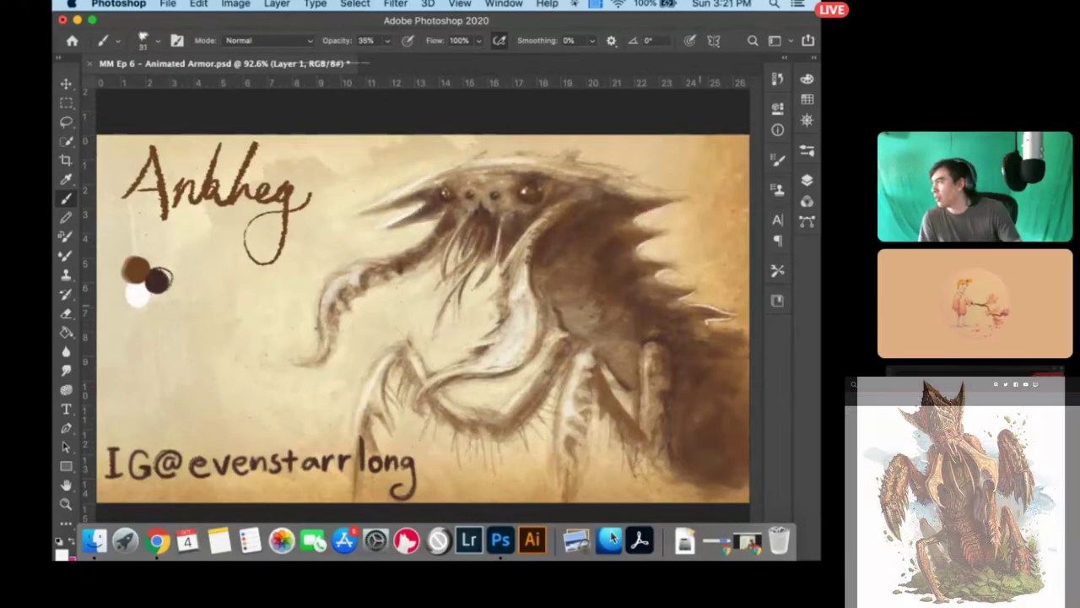
{"action": "key", "text": "r"}
{"action": "key", "text": "b"}
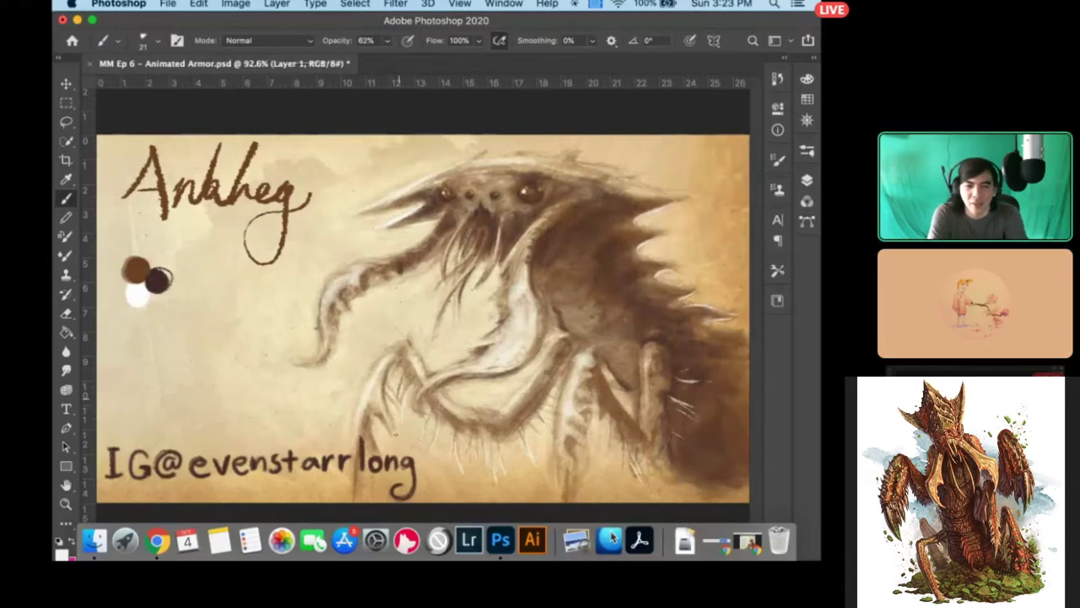
{"action": "key", "text": "e"}
Step: At 16% opacity, darken the neck and left leg, then hide Layer 1 to compare
{"action": "key", "text": "1"}
{"action": "key", "text": "6"}
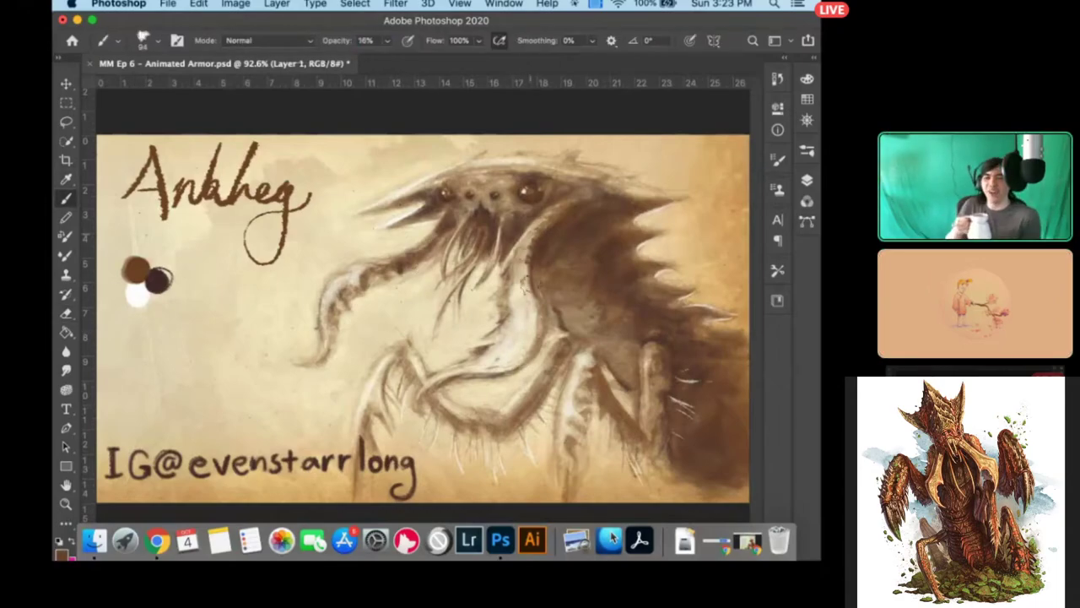
{"action": "left_click_drag", "start_coordinate": [540, 228], "coordinate": [528, 342]}
{"action": "left_click", "coordinate": [807, 180]}
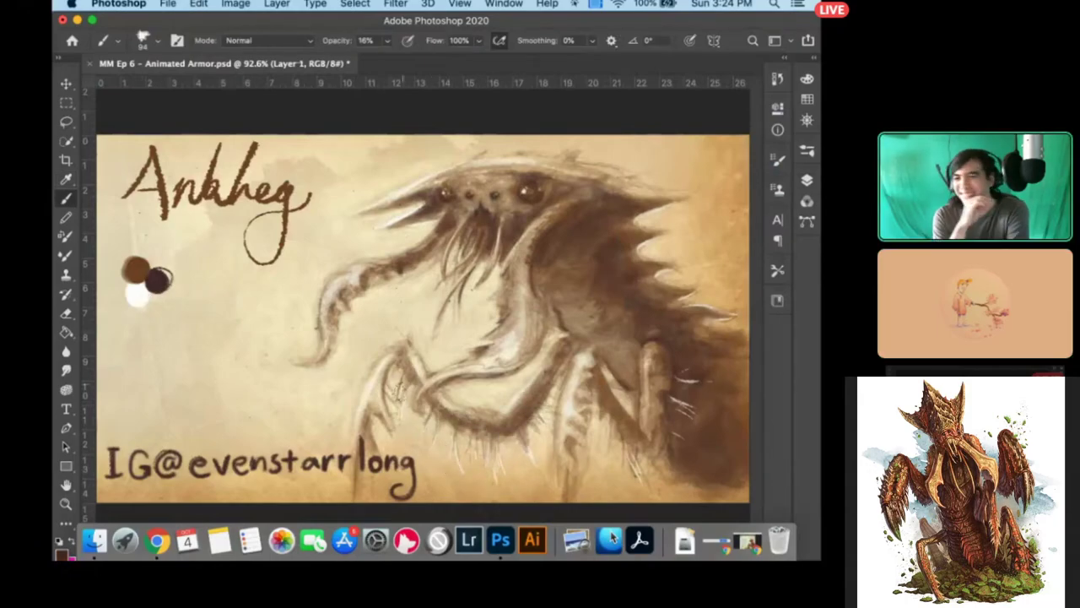
{"action": "left_click_drag", "start_coordinate": [390, 354], "coordinate": [372, 431]}
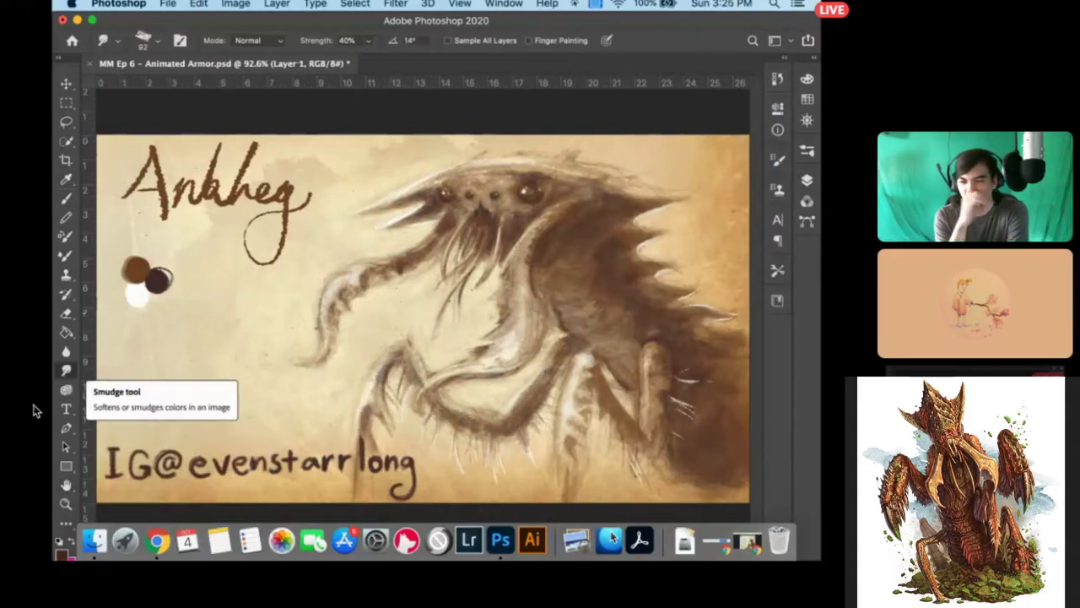
{"action": "key", "text": "r"}
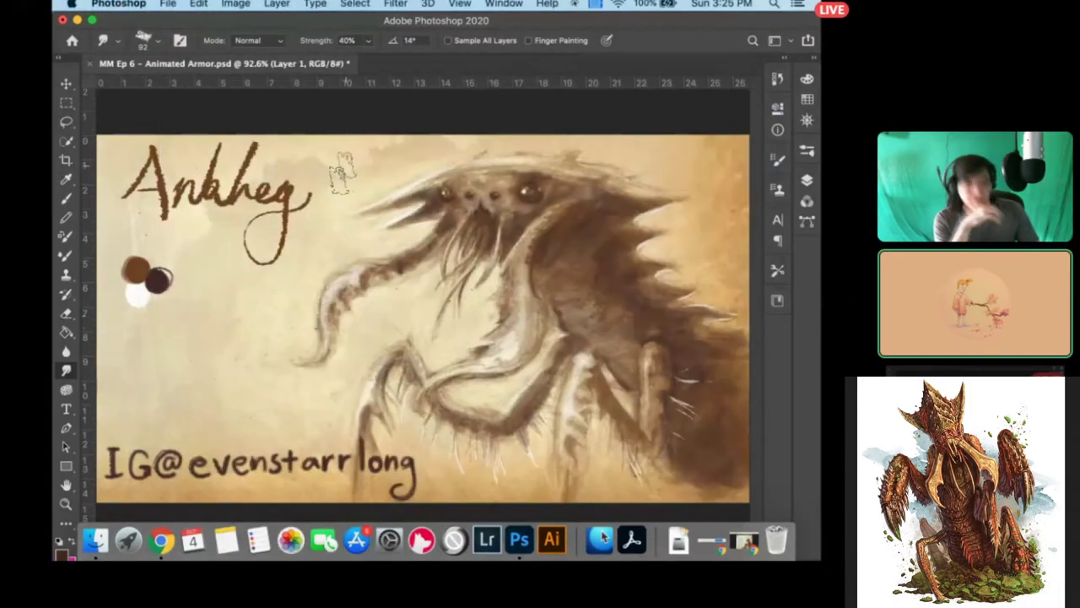
{"action": "left_click", "coordinate": [807, 180]}
Step: Show Layer 1, sample the paper colour, and paint a pale orb on a new layer
{"action": "left_click", "coordinate": [626, 229]}
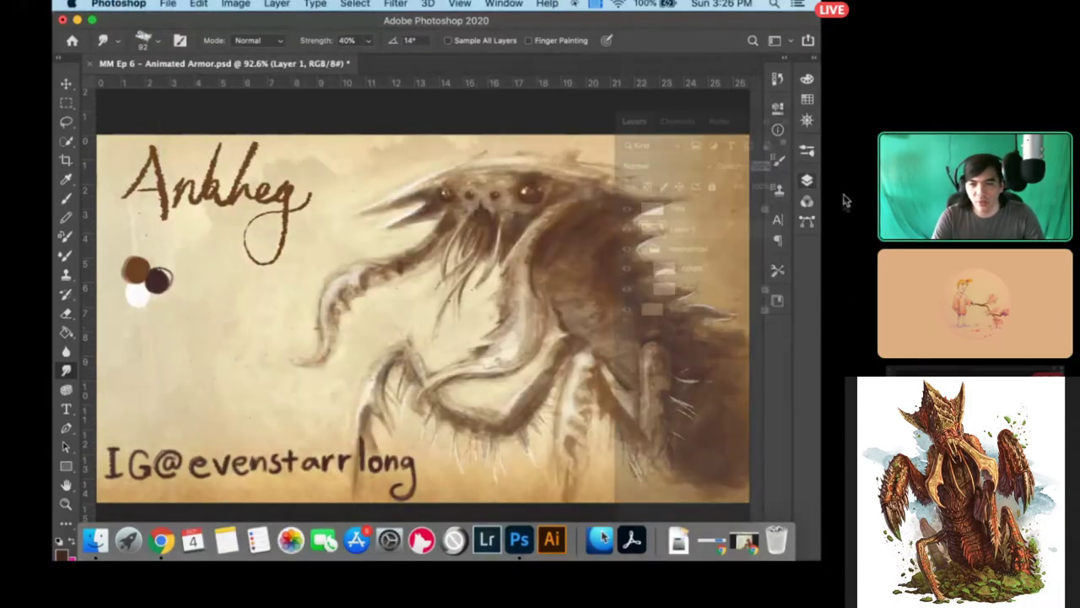
{"action": "key", "text": "b"}
{"action": "key", "text": "ctrl+shift+alt+n"}
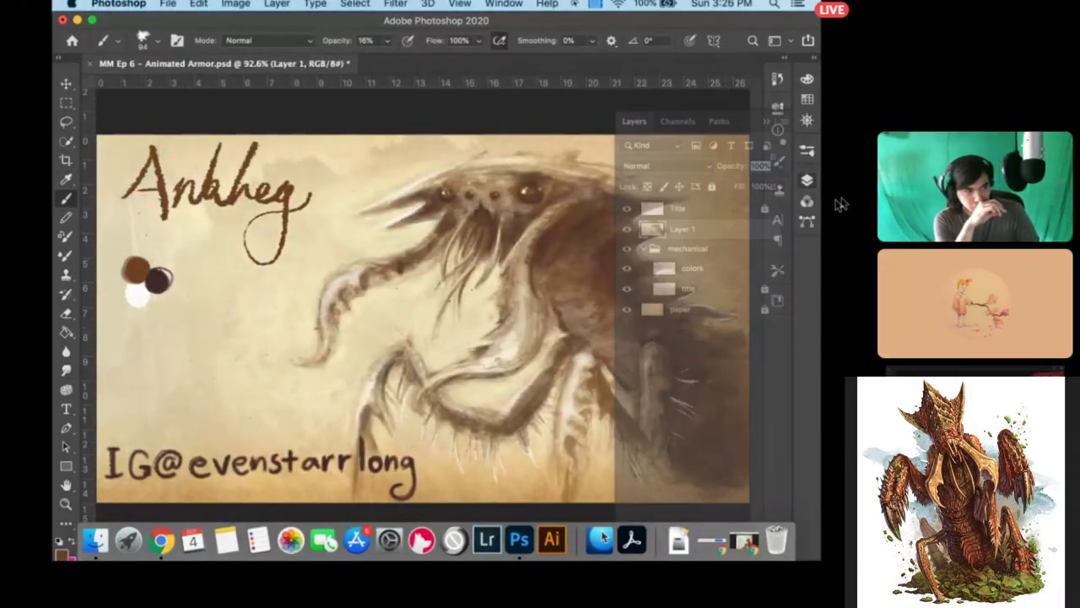
{"action": "left_click", "coordinate": [119, 321], "text": "alt"}
{"action": "left_click_drag", "start_coordinate": [404, 355], "coordinate": [422, 489]}
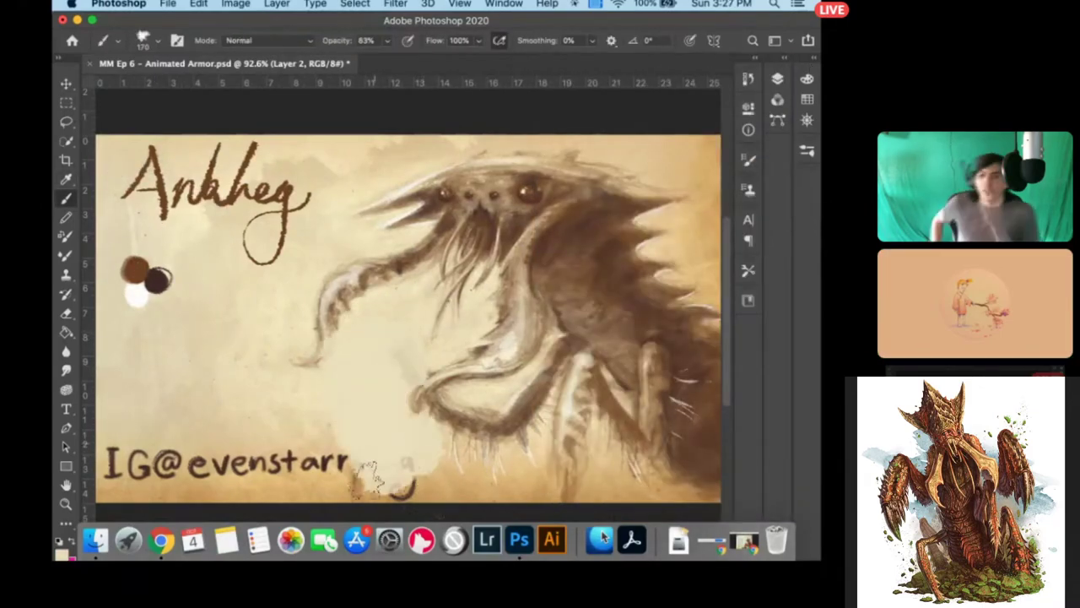
Step: At 21% opacity, outline and shade the orb's edges with brown strokes
{"action": "key", "text": "2"}
{"action": "key", "text": "1"}
{"action": "left_click_drag", "start_coordinate": [406, 338], "coordinate": [422, 375]}
{"action": "mouse_move", "coordinate": [334, 337]}
{"action": "left_mouse_down"}
{"action": "mouse_move", "coordinate": [338, 431]}
{"action": "mouse_move", "coordinate": [390, 454]}
{"action": "left_mouse_up"}
{"action": "left_click_drag", "start_coordinate": [372, 313], "coordinate": [418, 381]}
{"action": "mouse_move", "coordinate": [321, 384]}
{"action": "left_mouse_down"}
{"action": "mouse_move", "coordinate": [412, 395]}
{"action": "mouse_move", "coordinate": [430, 490]}
{"action": "left_mouse_up"}
Step: Brighten the orb with strokes of a light colour sampled from the canvas
{"action": "key", "text": "r"}
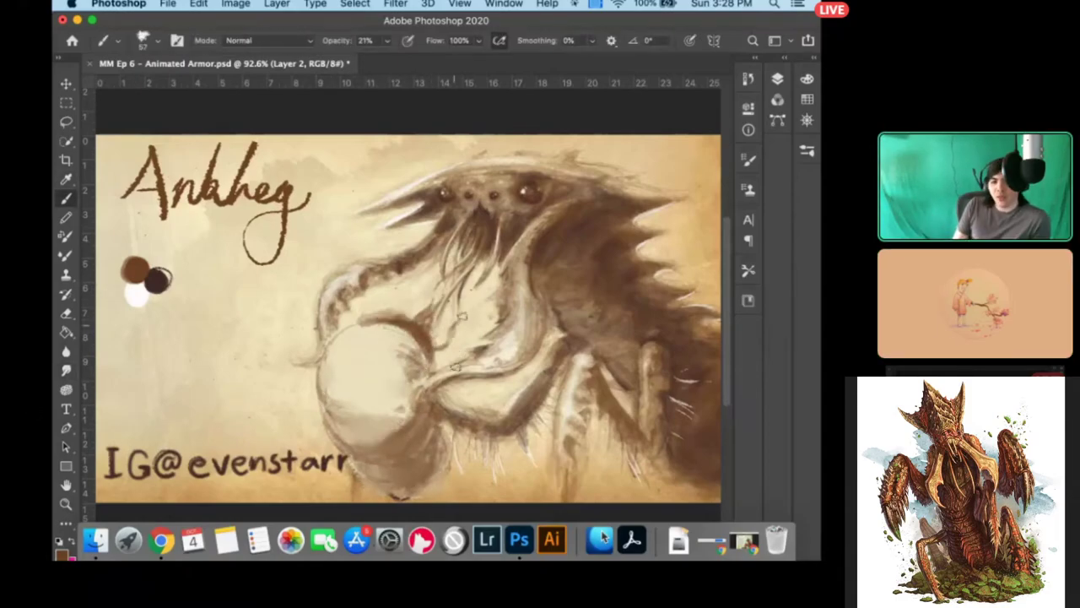
{"action": "left_click", "coordinate": [351, 348], "text": "alt"}
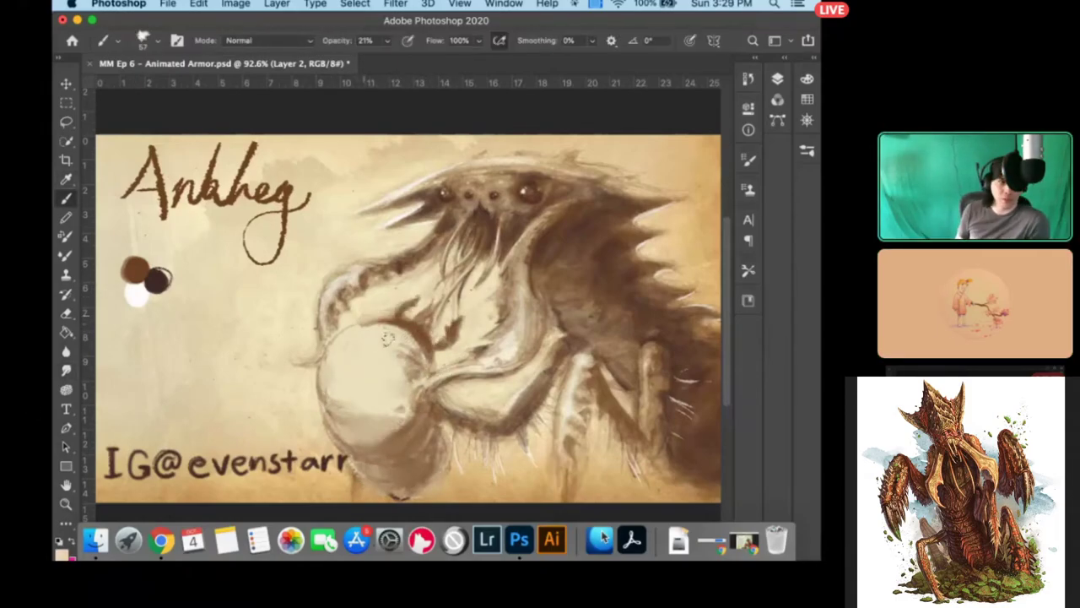
{"action": "mouse_move", "coordinate": [390, 372]}
{"action": "left_mouse_down"}
{"action": "mouse_move", "coordinate": [354, 414]}
{"action": "mouse_move", "coordinate": [371, 443]}
{"action": "left_mouse_up"}
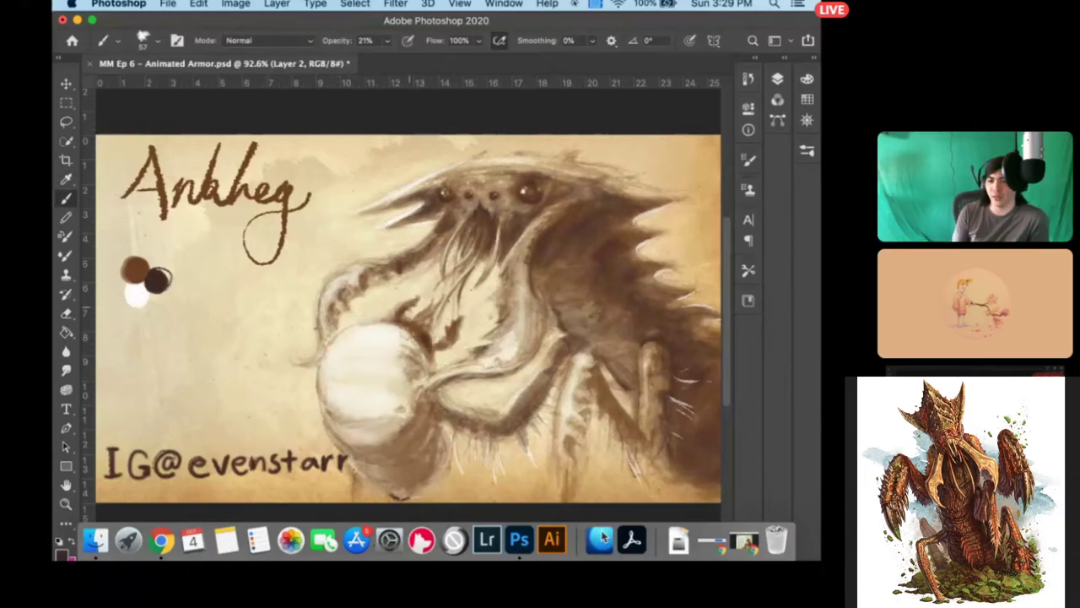
{"action": "left_click_drag", "start_coordinate": [388, 317], "coordinate": [473, 317]}
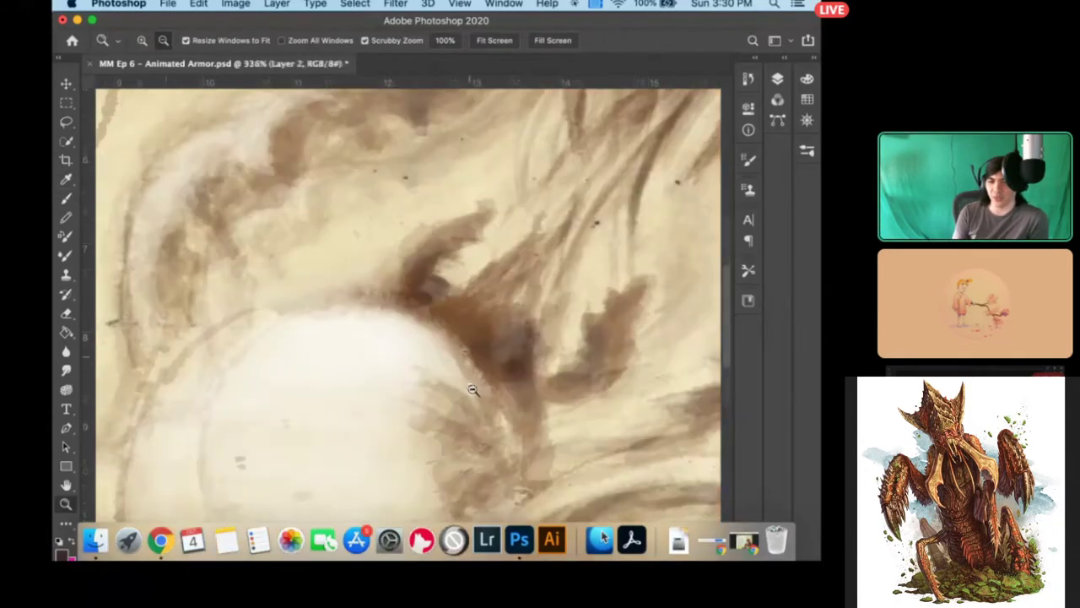
Step: Paint and erase claw details at 40% opacity, then fit the artwork and set 19% opacity
{"action": "key", "text": "4"}
{"action": "left_click", "coordinate": [297, 441], "text": "alt"}
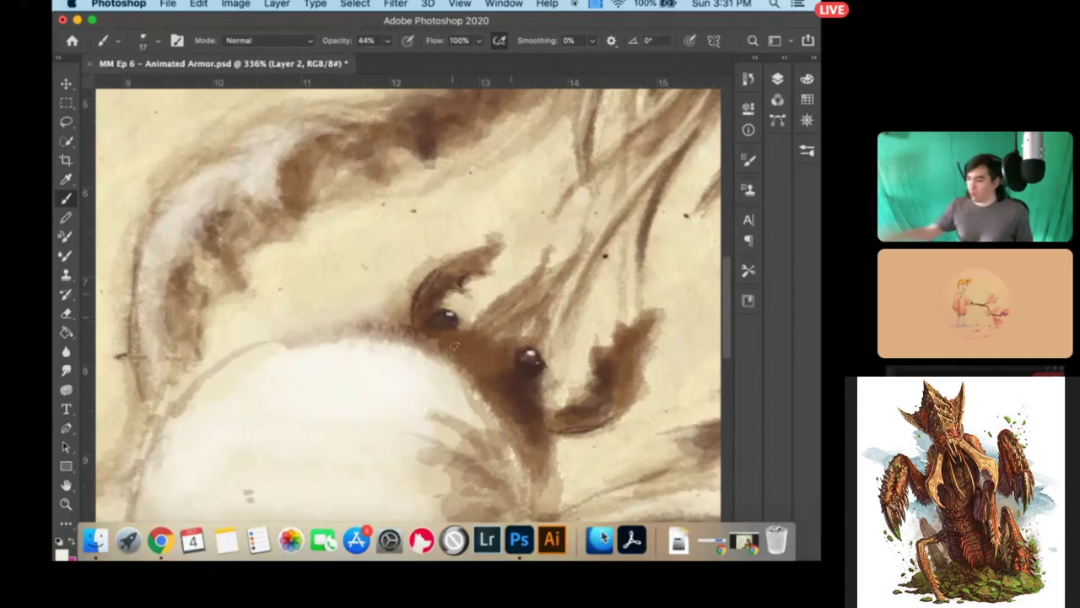
{"action": "key", "text": "e"}
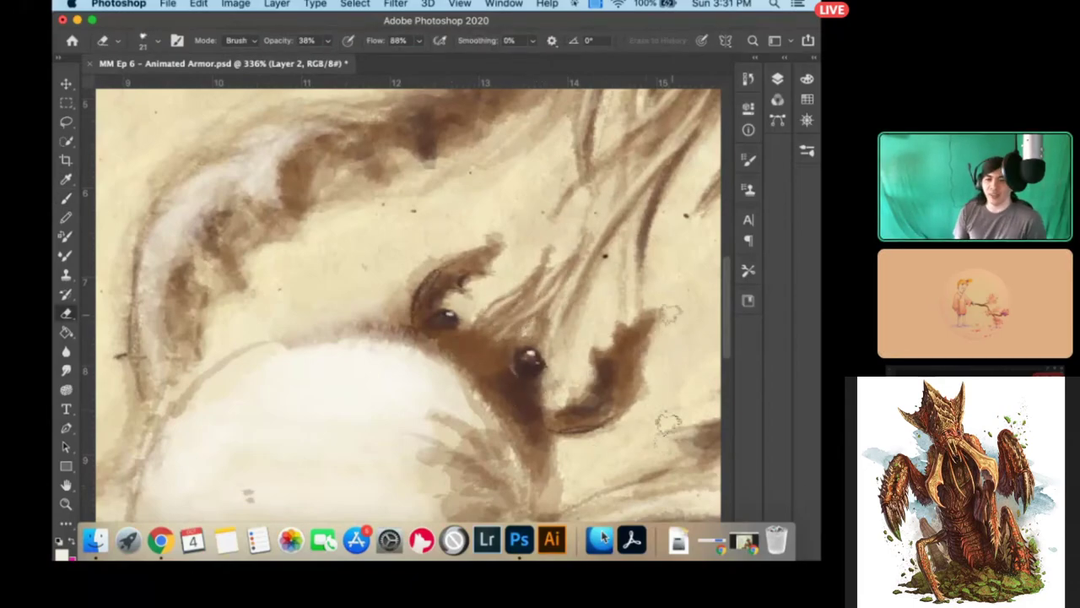
{"action": "key", "text": "b"}
{"action": "key", "text": "super+0"}
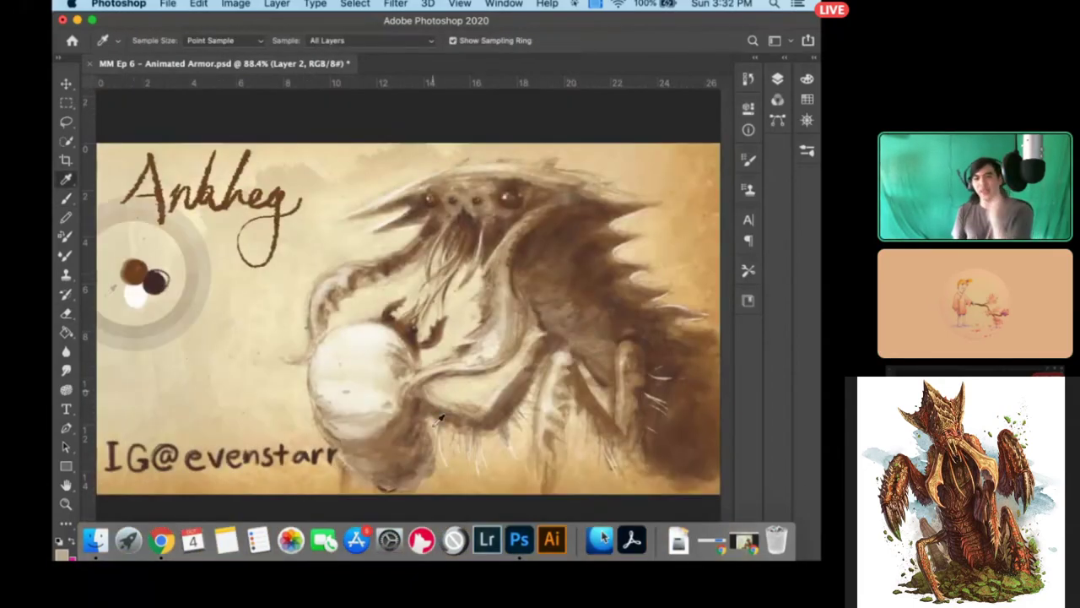
{"action": "key", "text": "1"}
{"action": "key", "text": "9"}
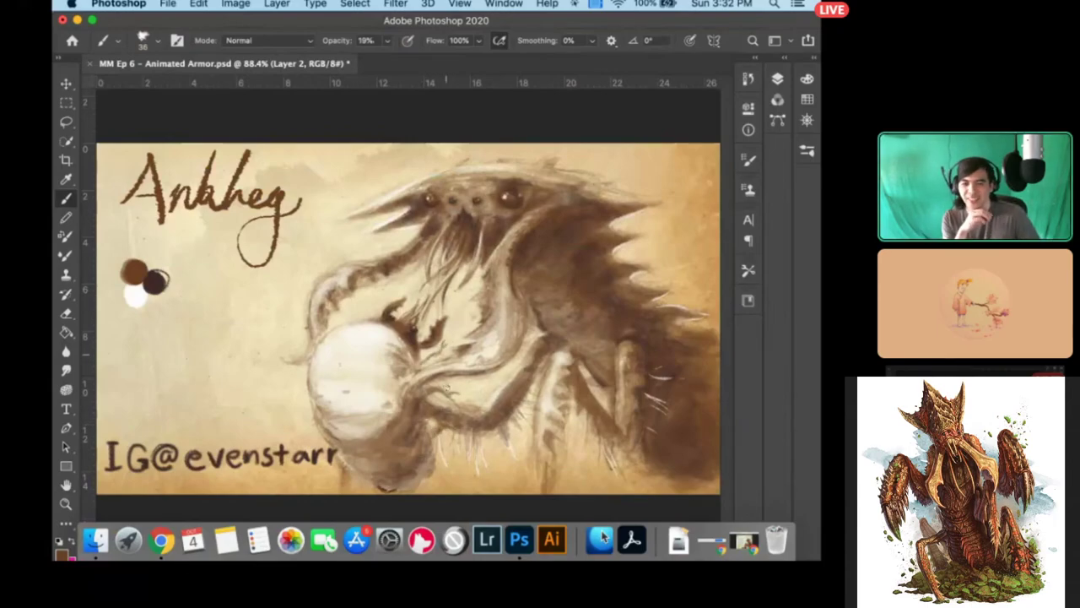
Step: Hide and reshow the orb layer to compare, then set paint opacity to 27%
{"action": "key", "text": "F7"}
{"action": "left_click", "coordinate": [598, 180]}
{"action": "key", "text": "F7"}
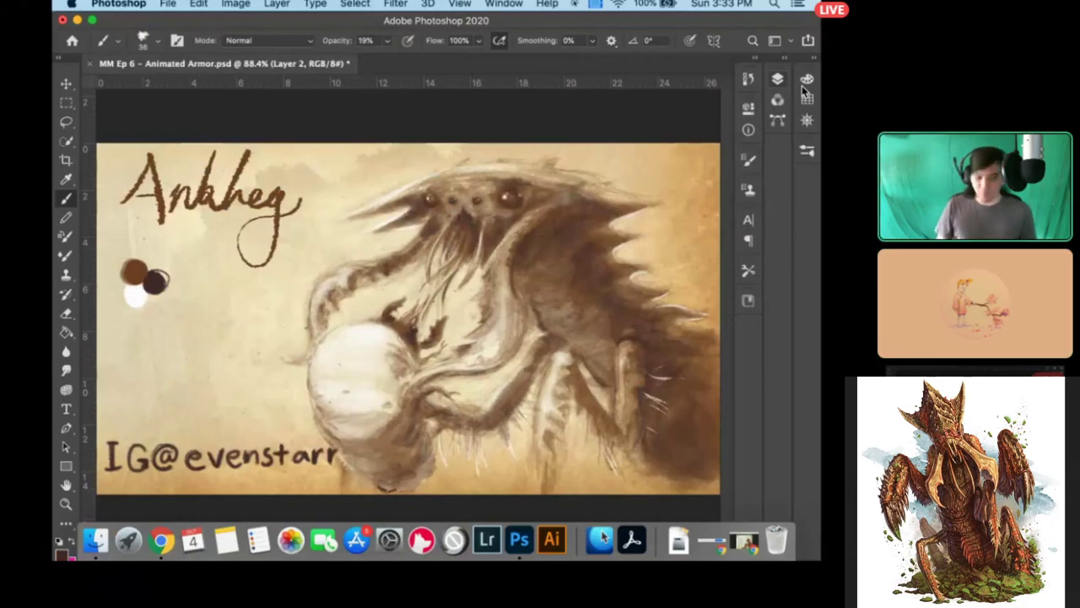
{"action": "key", "text": "2"}
{"action": "key", "text": "7"}
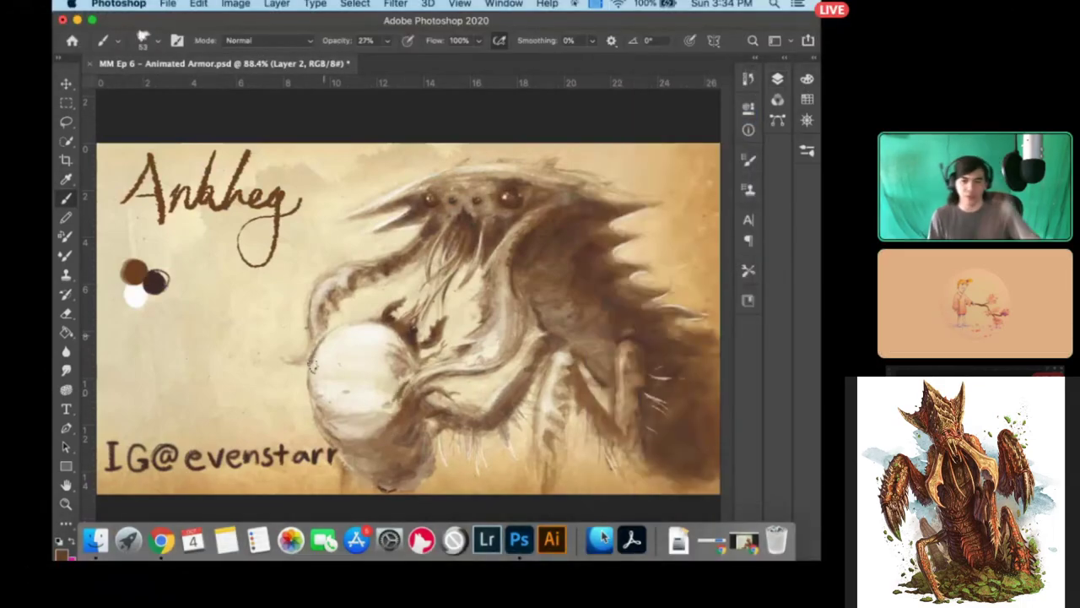